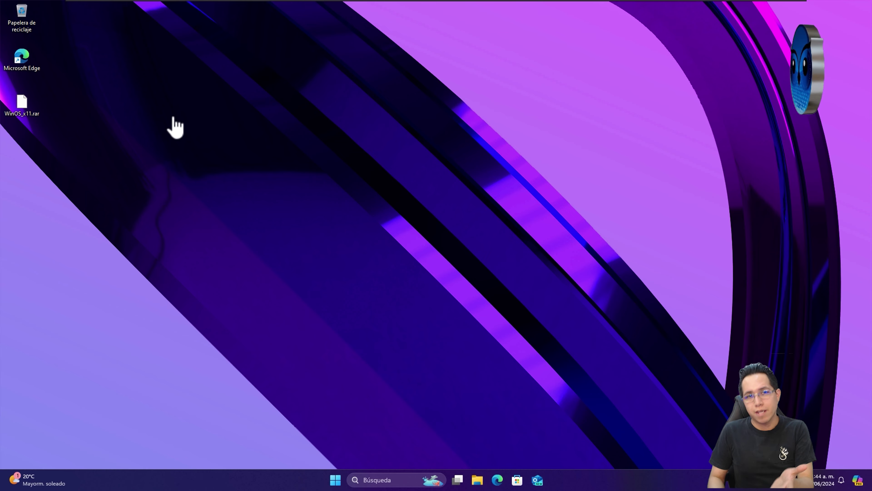
- Move the WinOS_x11.rar archive from the icon column toward the middle of the desktop
click(481, 224)
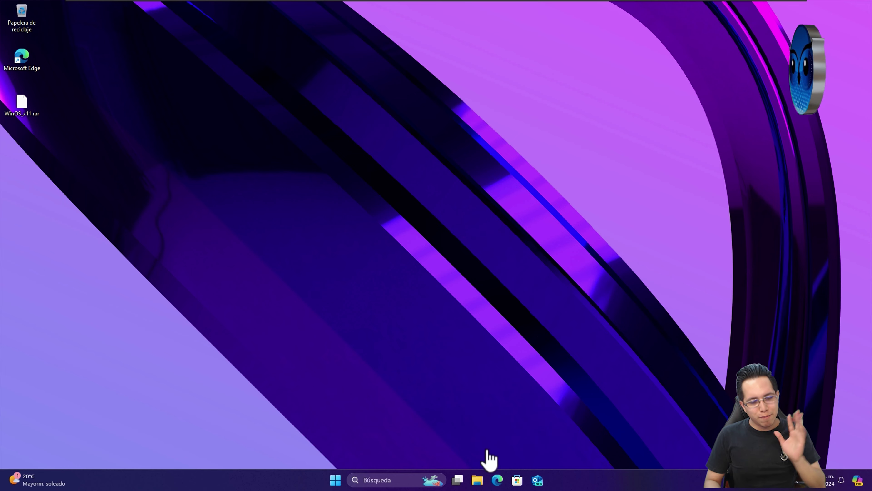
click(429, 357)
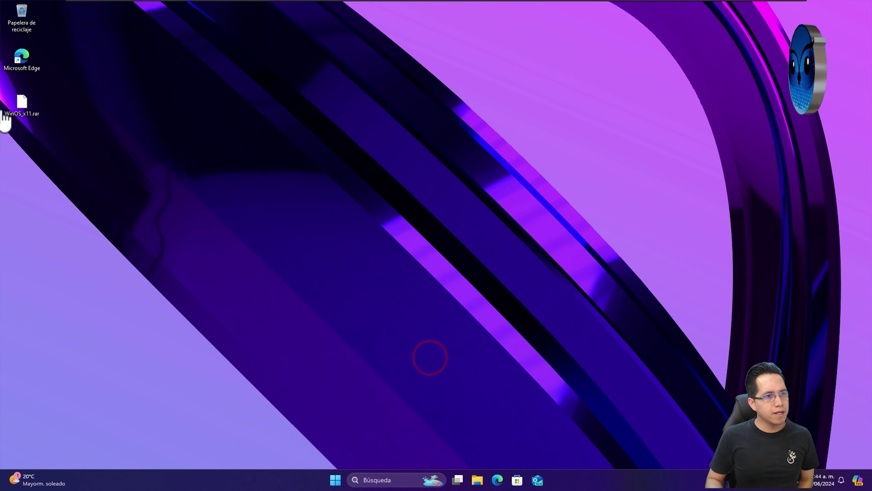
drag(15, 111, 461, 201)
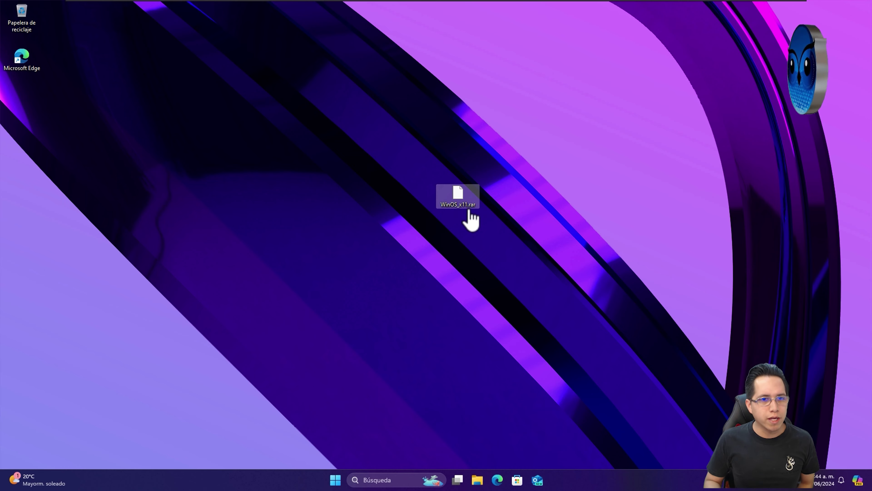
mouse_move(456, 209)
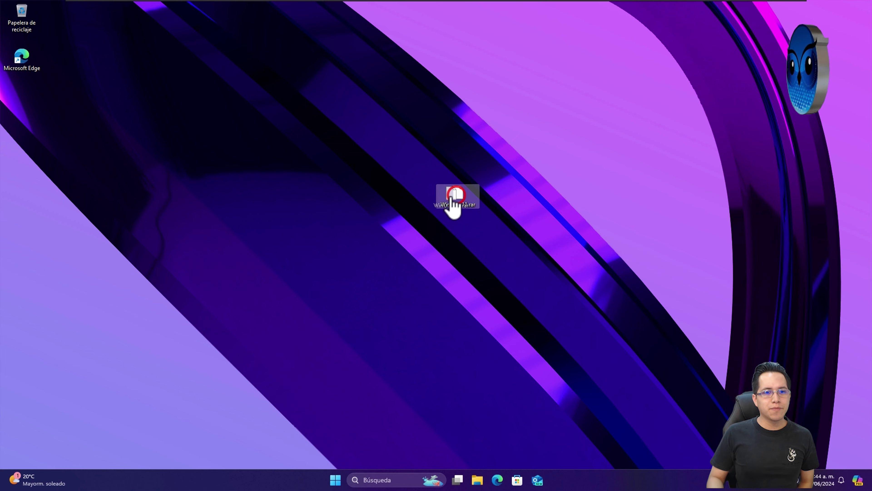
drag(460, 203, 414, 212)
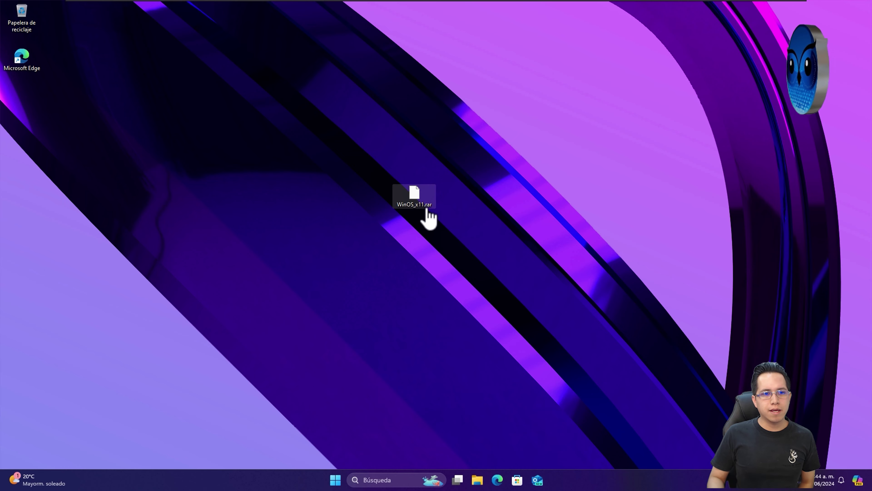
mouse_move(424, 221)
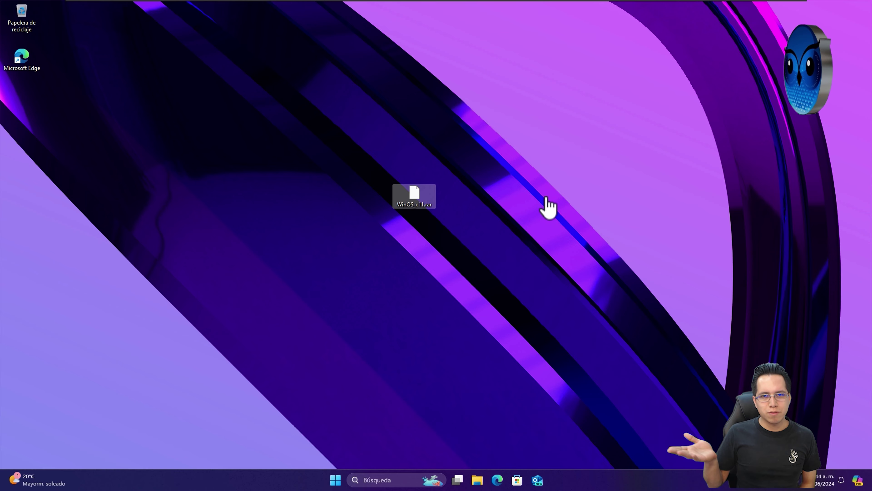
drag(419, 193, 329, 205)
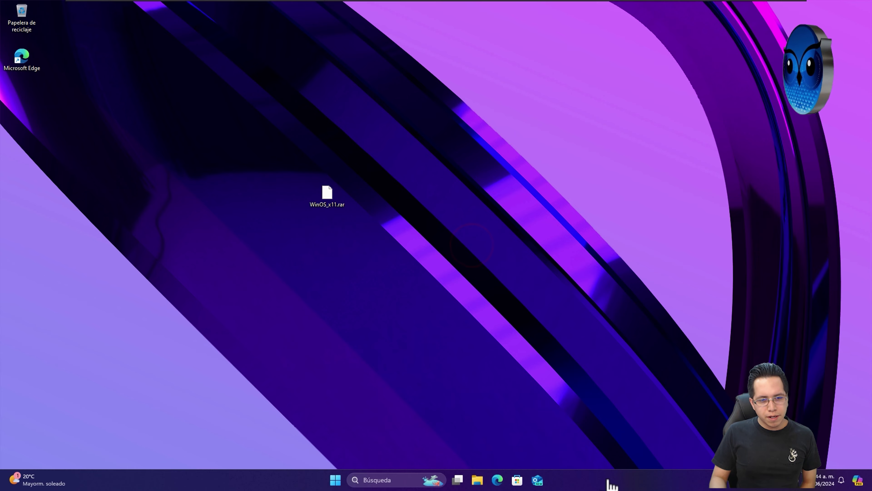
- Review the CPU, memory and disk 0 (C:) performance in Task Manager, then close it
right_click(615, 484)
click(649, 446)
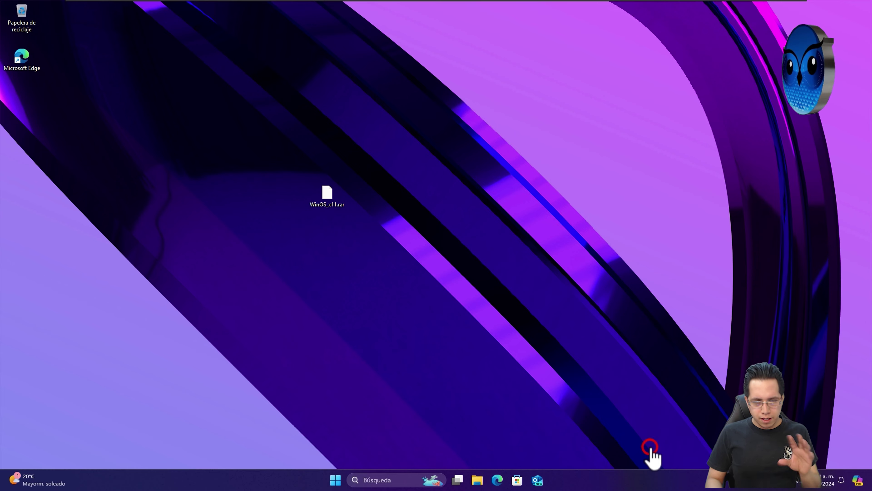
click(278, 146)
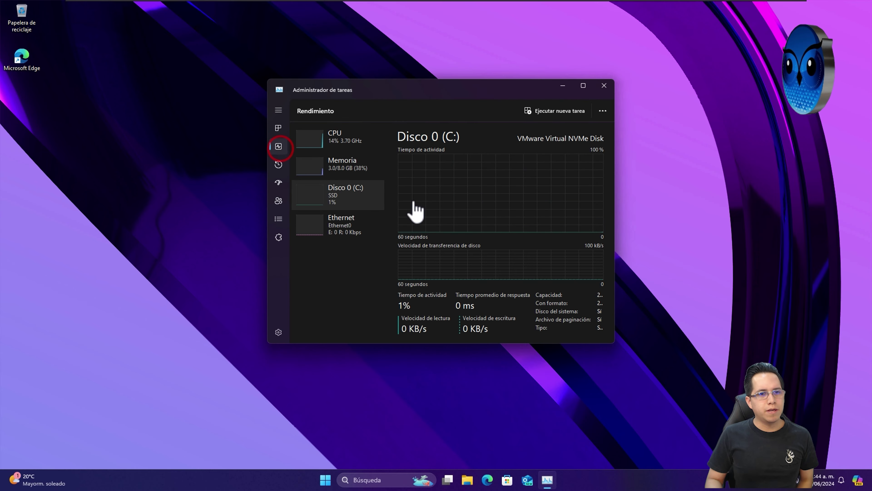
click(347, 143)
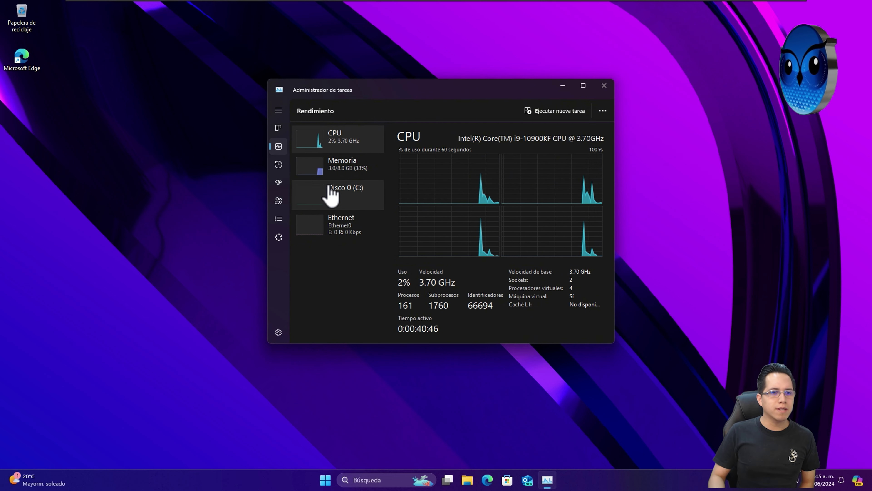
click(337, 175)
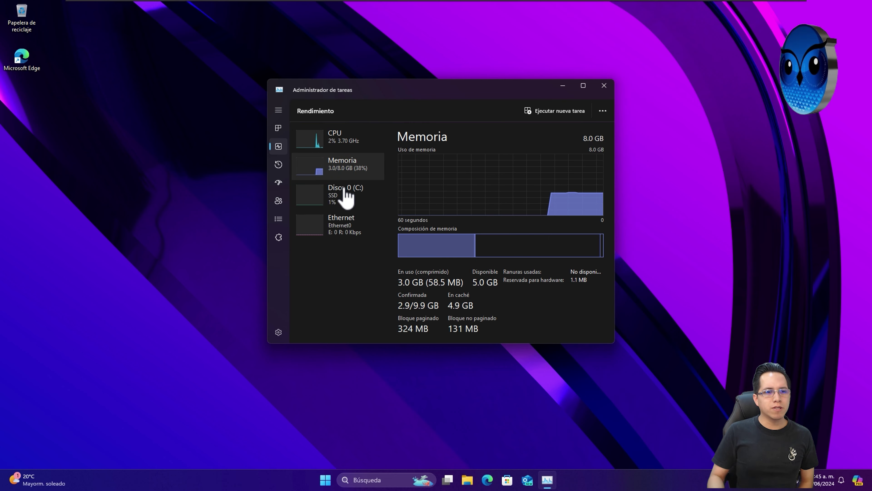
click(349, 205)
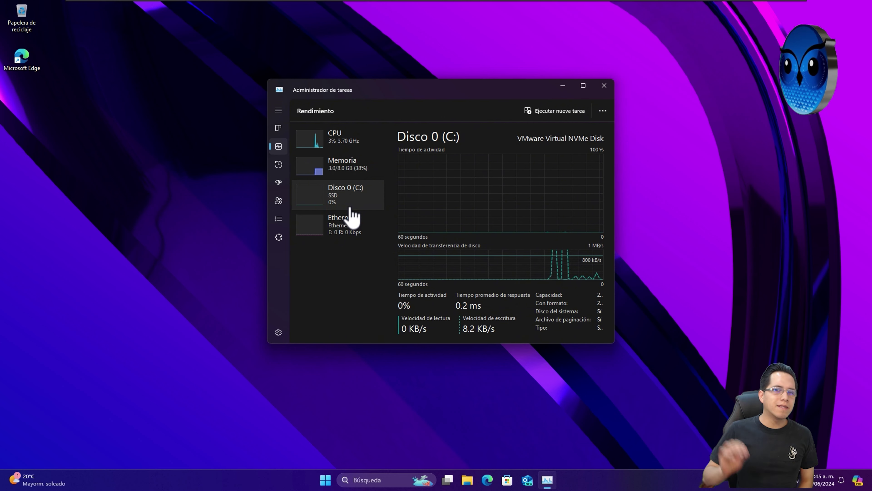
click(604, 86)
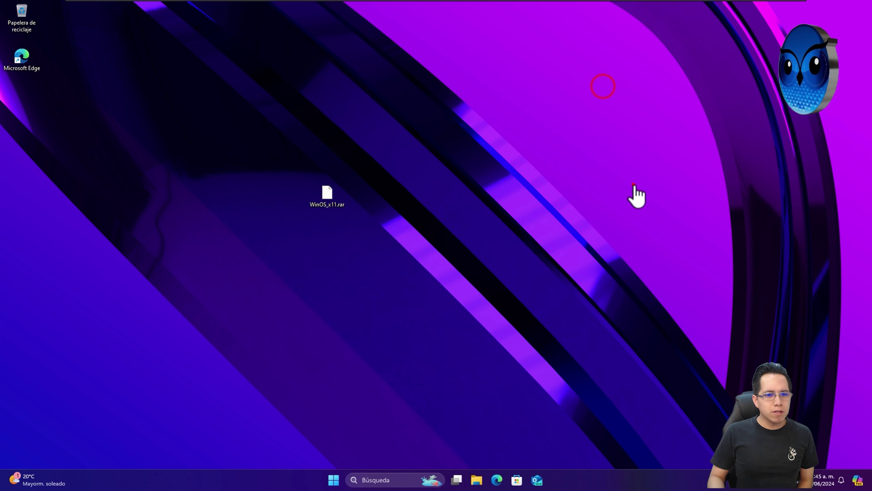
click(633, 184)
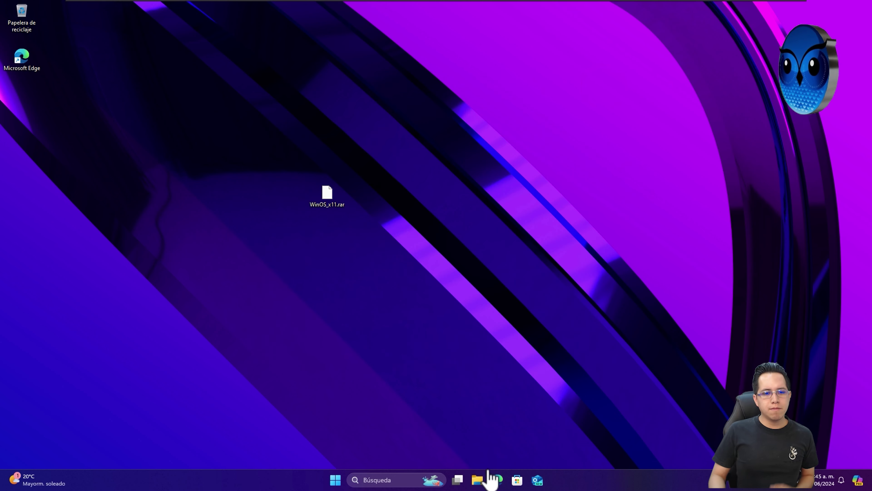
- Check the available space on local disk C: in File Explorer, then close the window
click(478, 481)
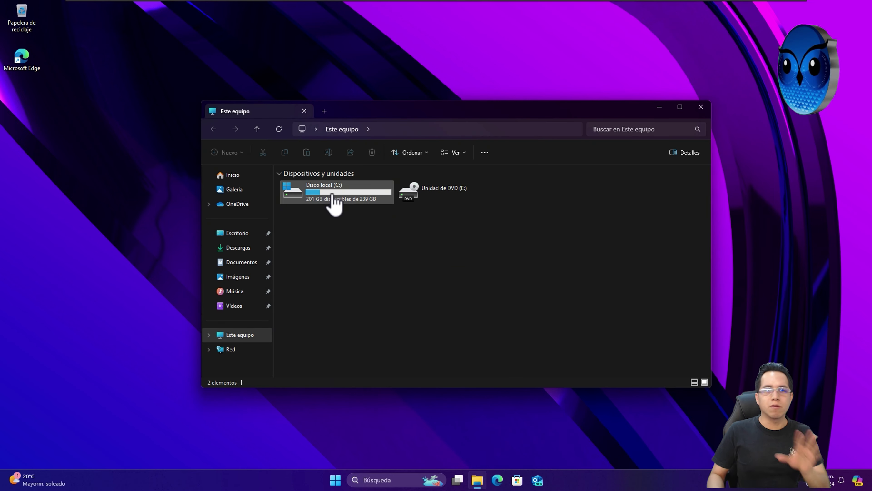
mouse_move(333, 195)
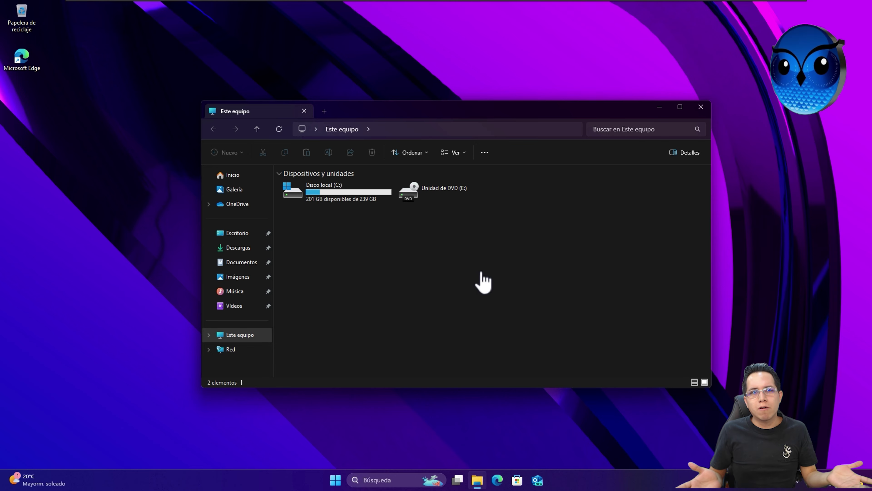
click(707, 107)
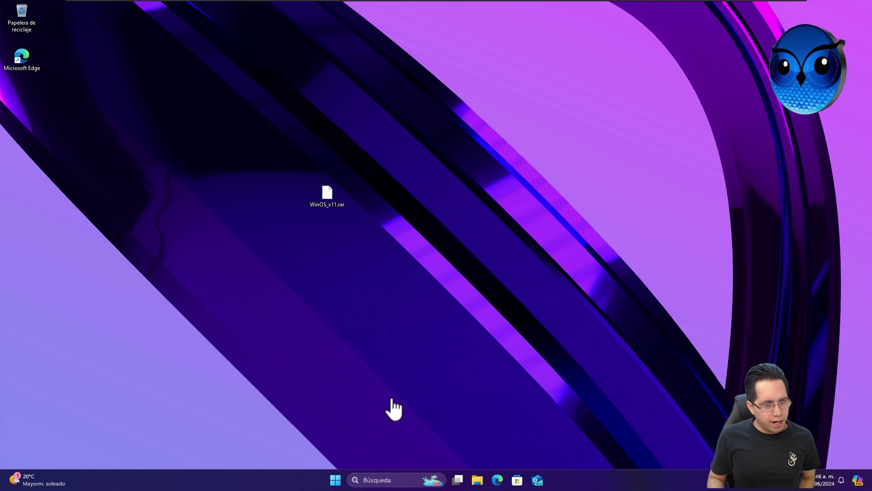
- Open Disk Management and shrink the C: volume by 20000 MB
right_click(336, 481)
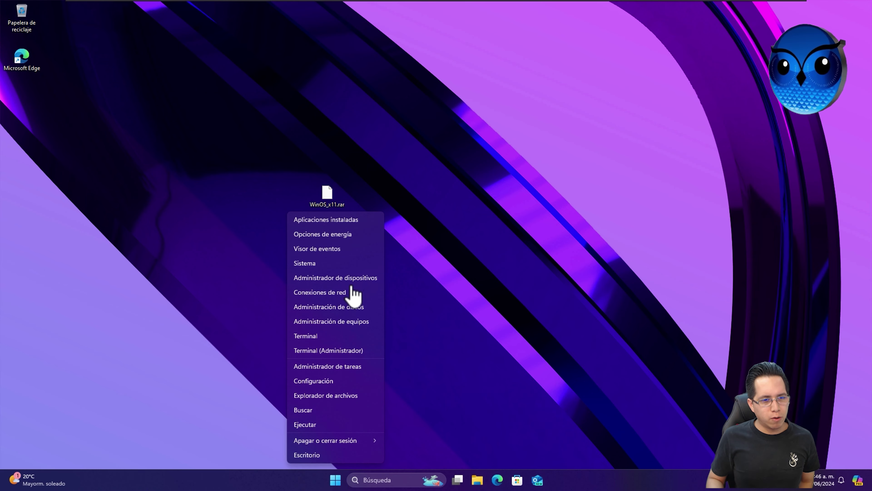
click(355, 307)
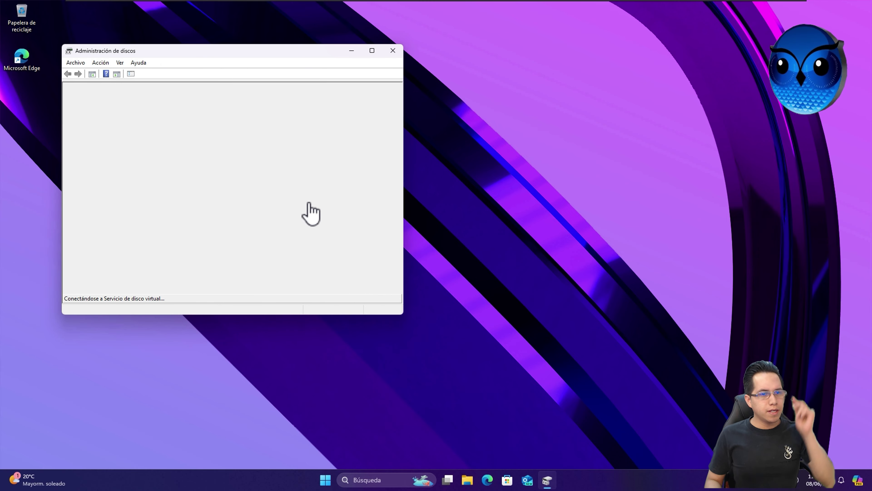
click(228, 228)
right_click(210, 222)
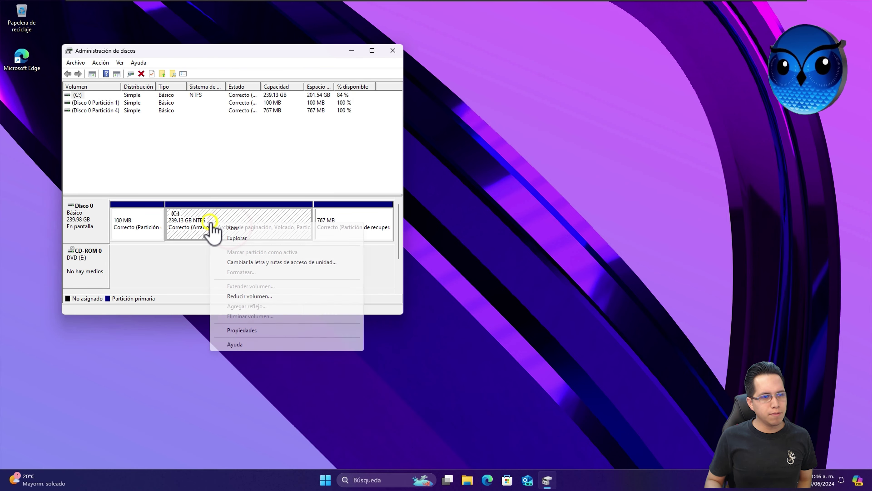
click(261, 297)
double_click(302, 161)
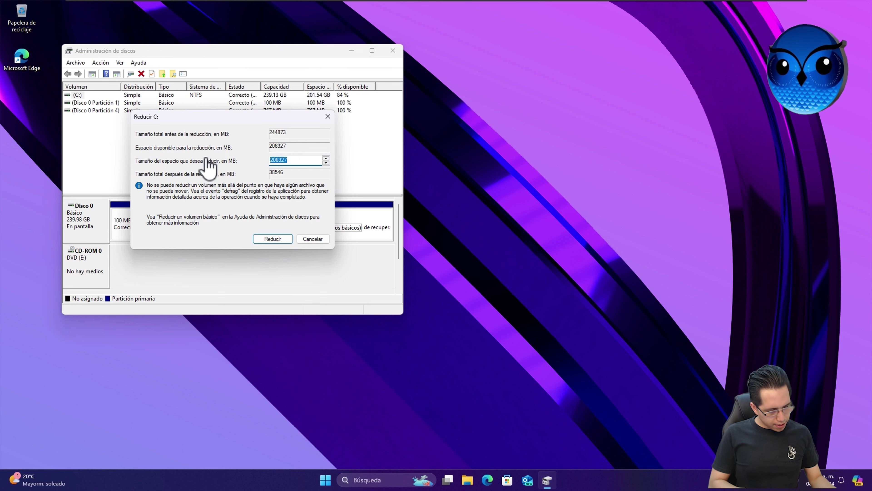
text(20000)
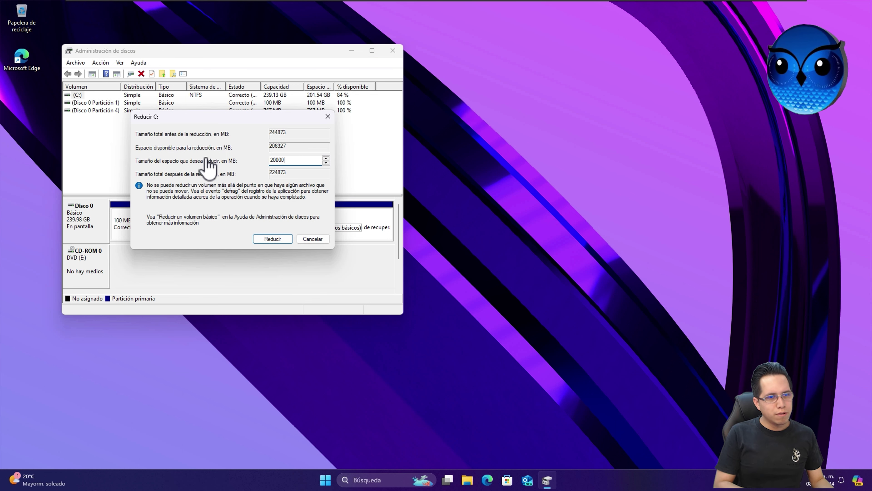
key(Left)
key(Left)
key(Left)
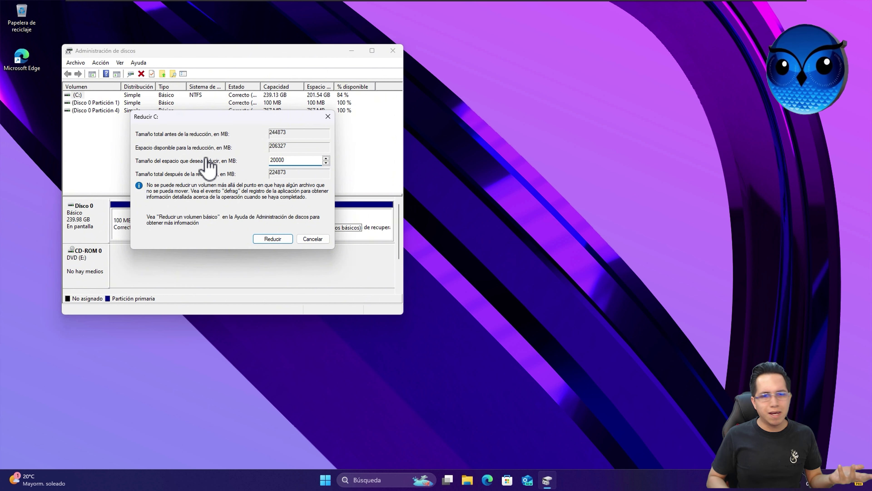
click(265, 238)
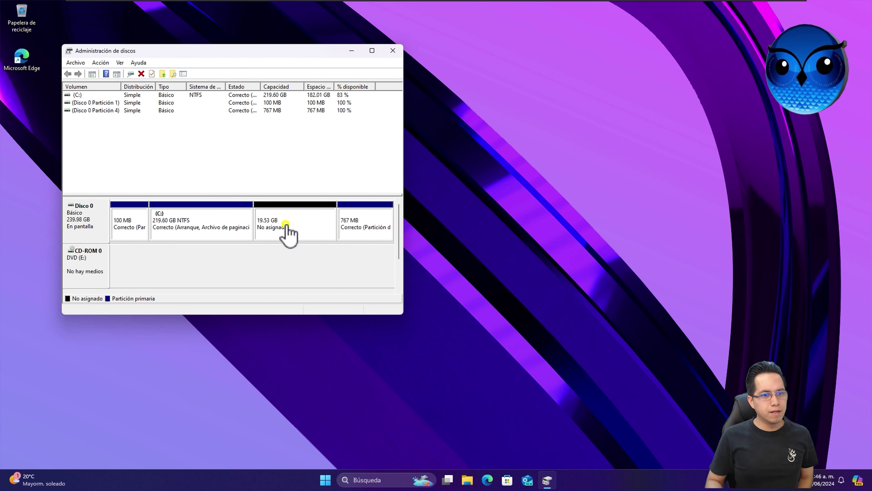
- Create a 20000 MB simple volume in the unallocated space with letter D, quick-formatted as NTFS and labelled OwiMac, and close Disk Management
right_click(292, 229)
click(303, 230)
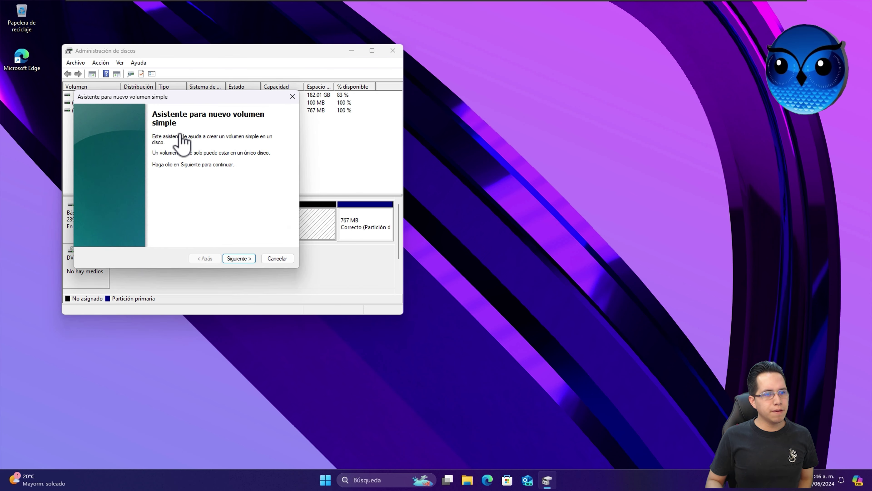
click(238, 258)
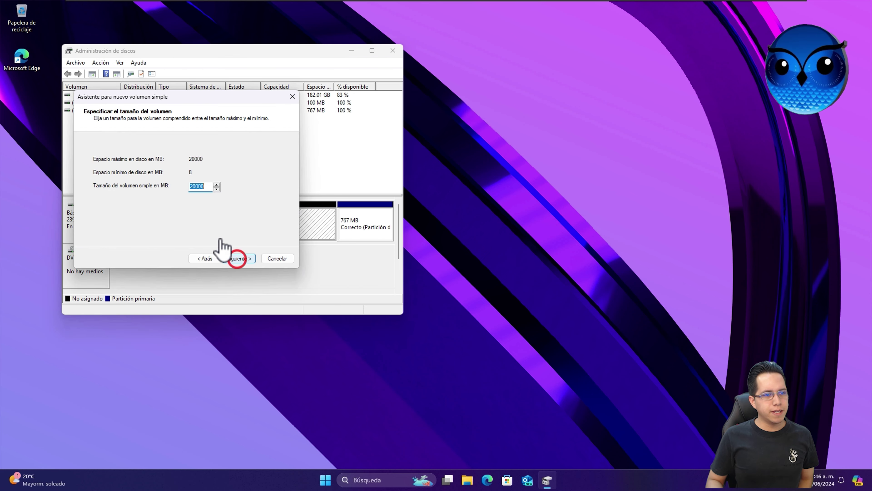
click(239, 258)
click(238, 259)
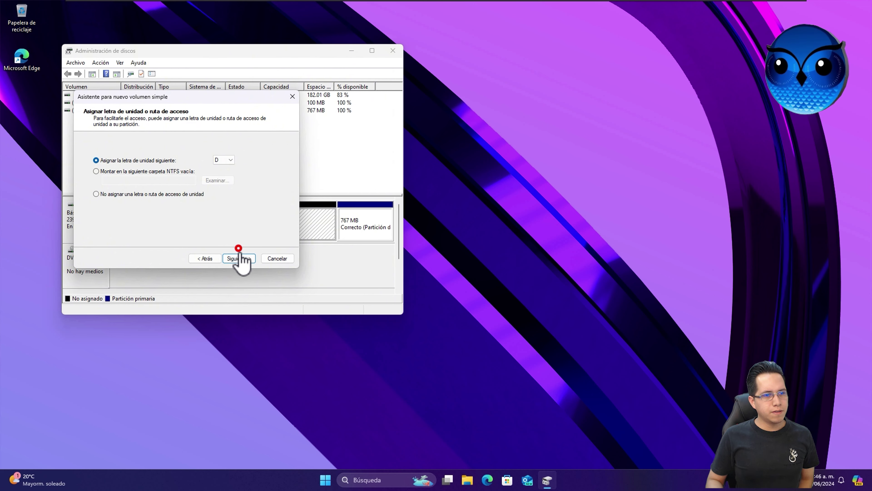
drag(233, 203, 6, 215)
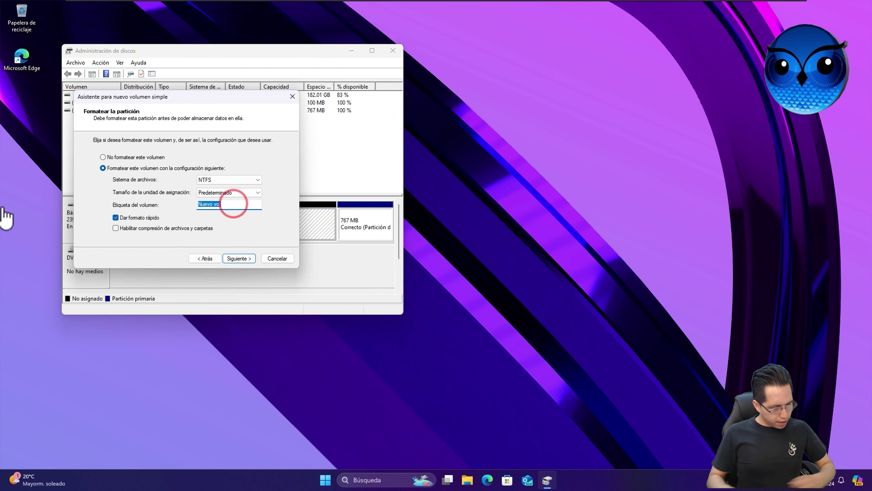
text(OwiMac)
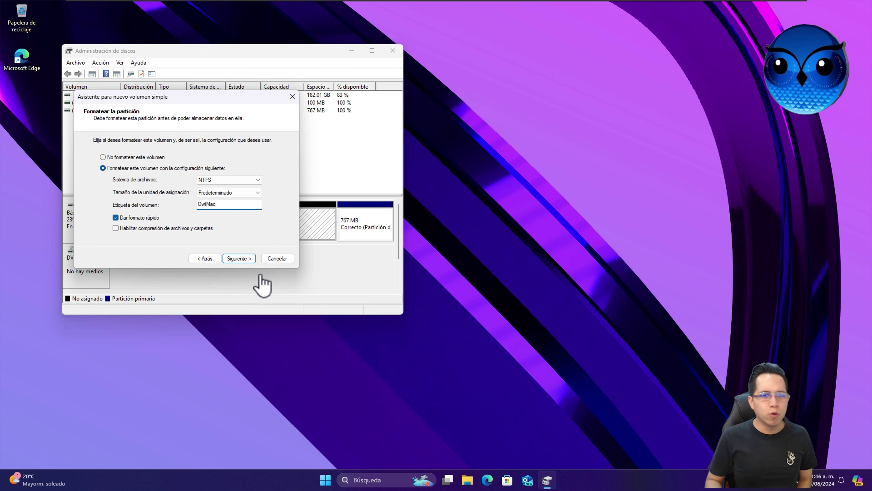
click(239, 259)
click(239, 259)
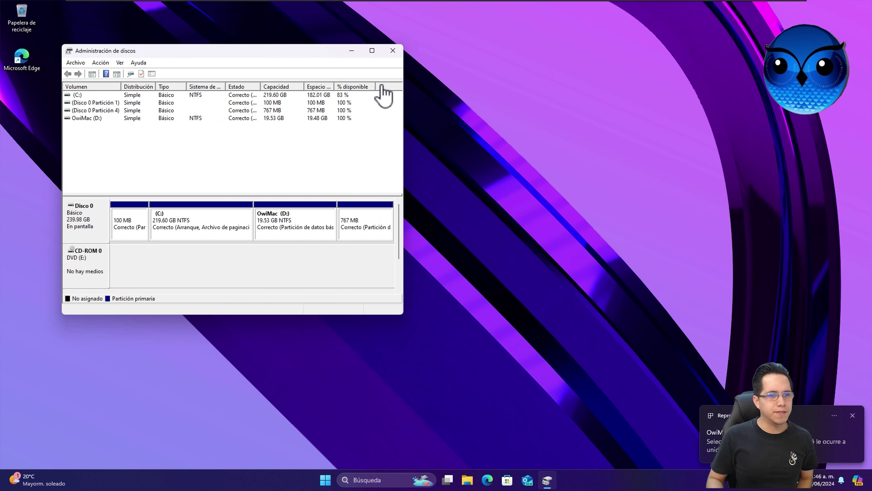
click(394, 52)
click(576, 85)
- Extract WinOS_x11.rar with WinRAR to the OwiMac (D:) drive, entering the archive password
drag(326, 195, 433, 196)
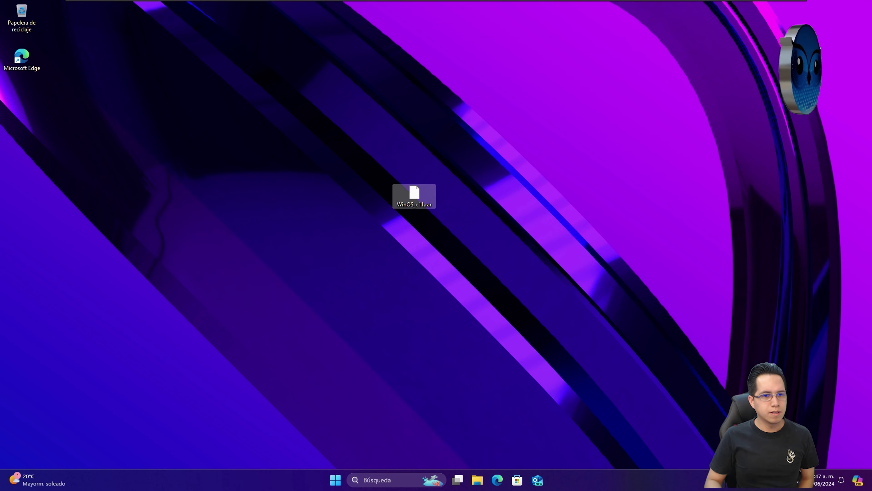
click(412, 269)
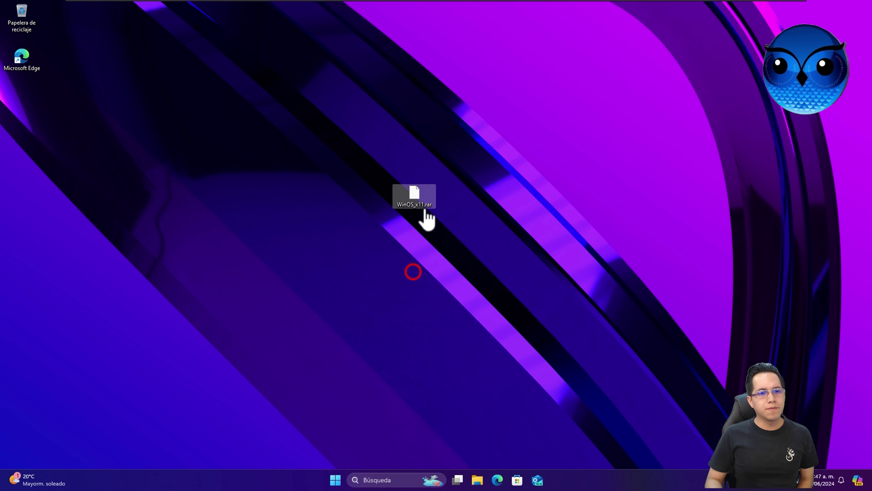
right_click(423, 203)
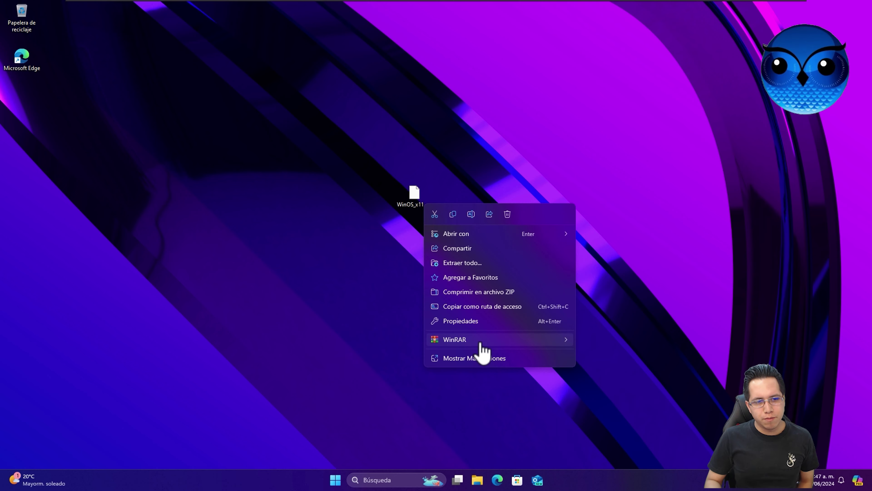
mouse_move(479, 340)
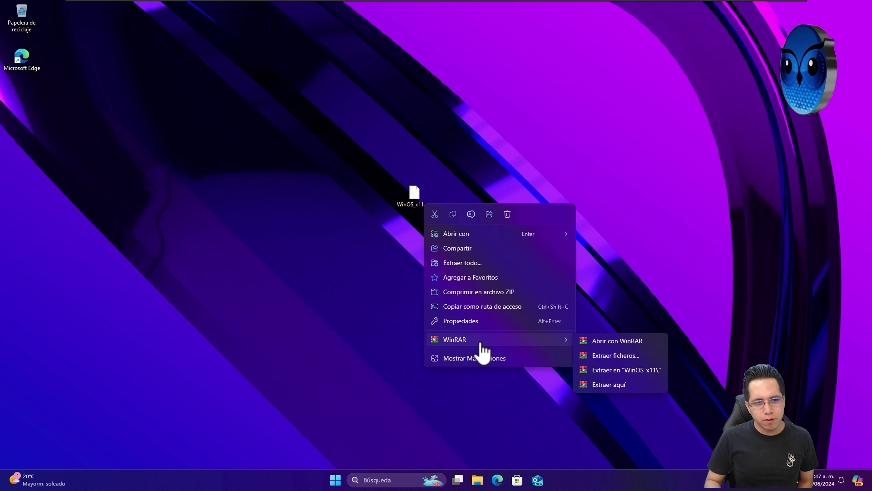
click(605, 358)
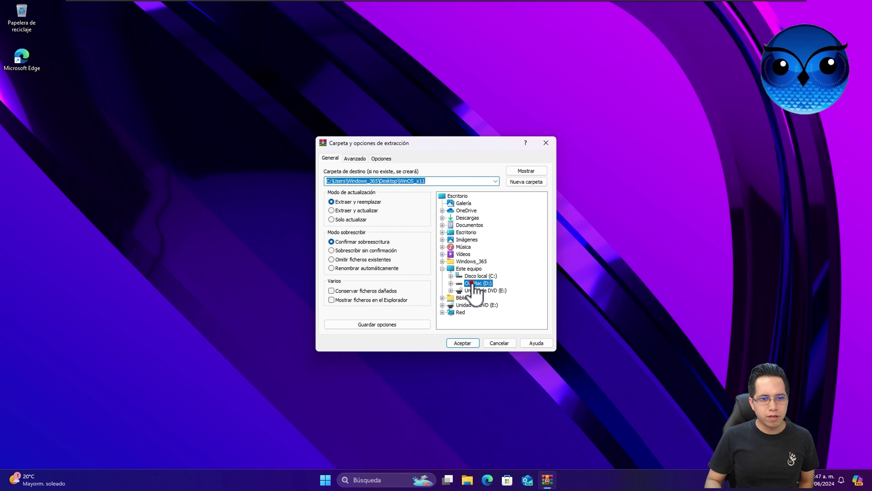
click(478, 283)
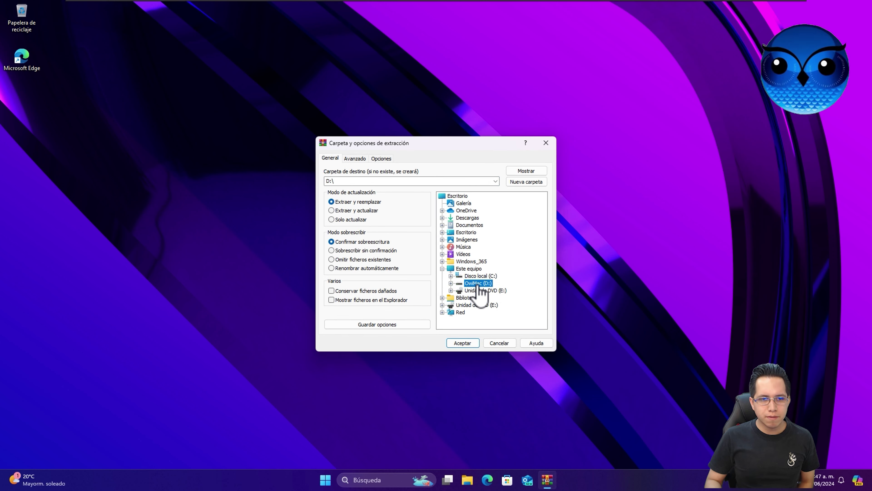
click(462, 342)
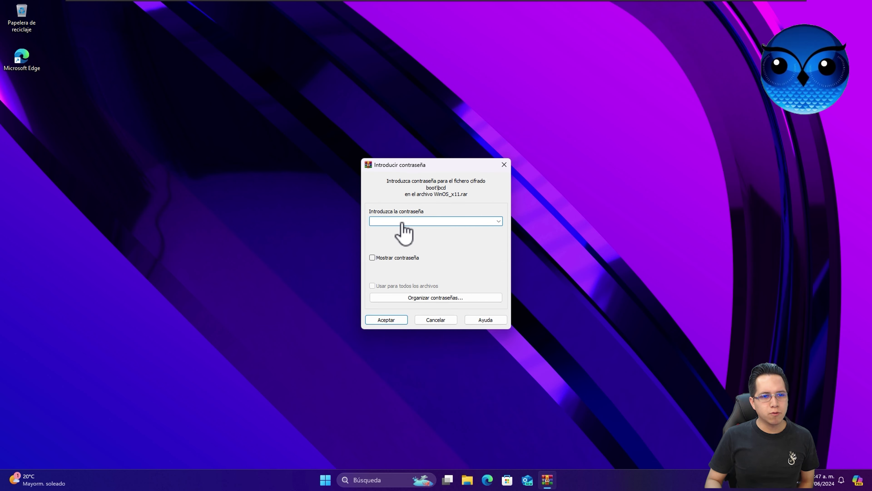
text(•••••••••)
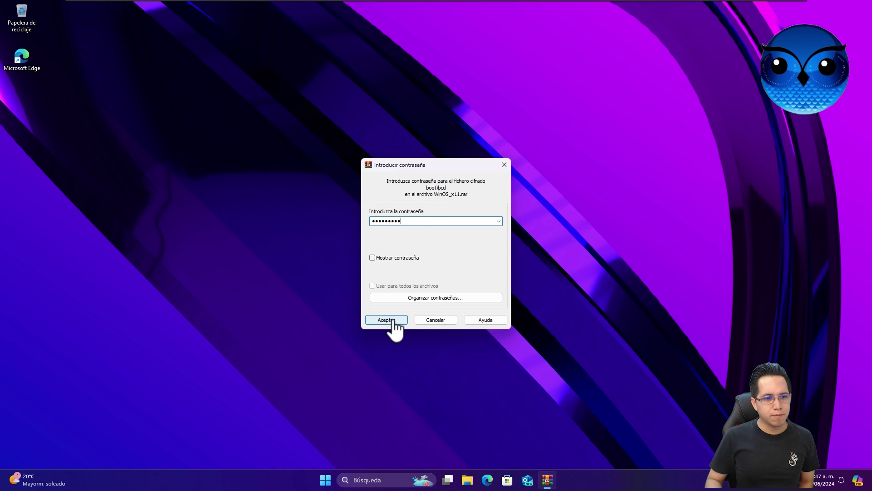
click(385, 320)
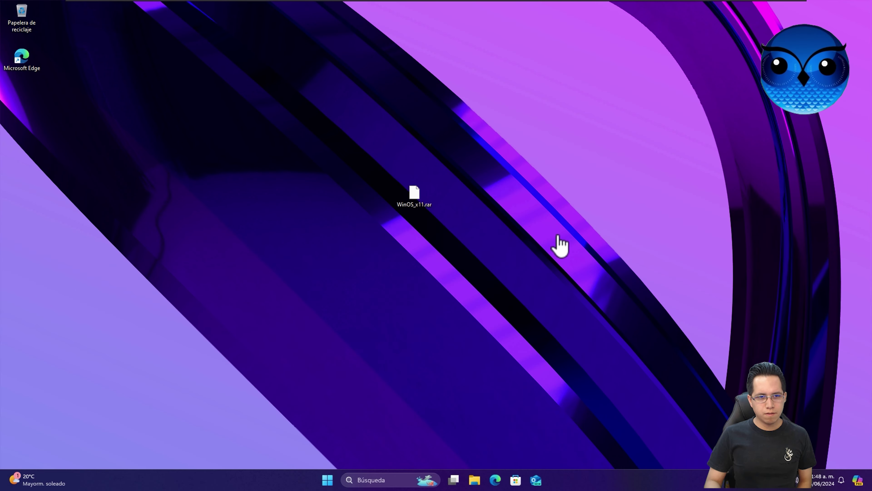
- Permanently delete the WinOS_x11.rar archive from the desktop
click(557, 234)
drag(471, 148, 369, 238)
key(shift+Delete)
key(Return)
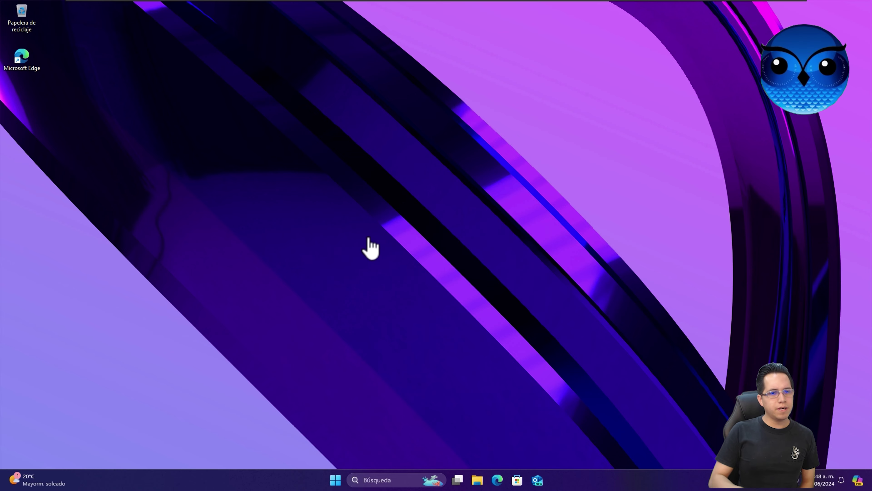
- Check the extracted files on the OwiMac (D:) drive in File Explorer, then close the window
click(477, 479)
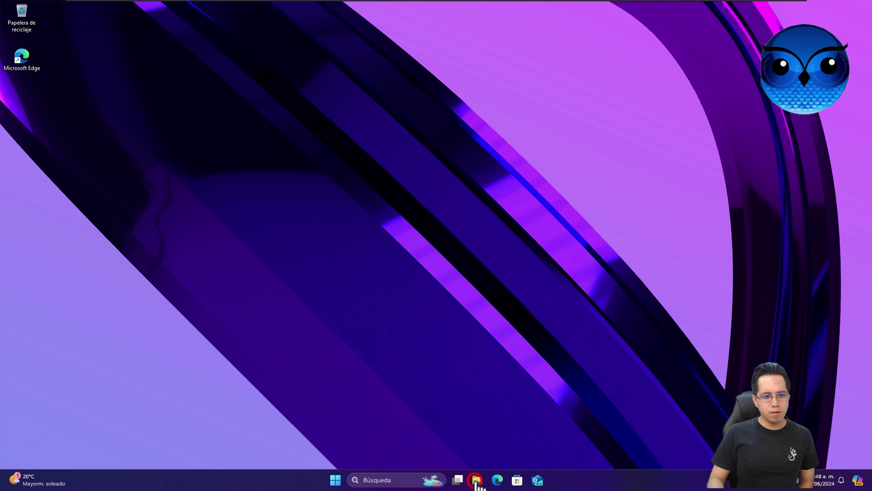
double_click(450, 190)
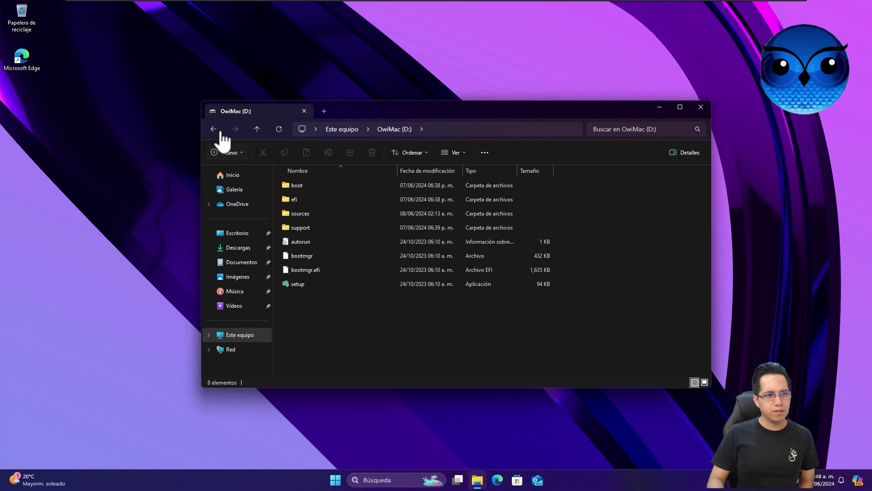
click(213, 129)
click(701, 107)
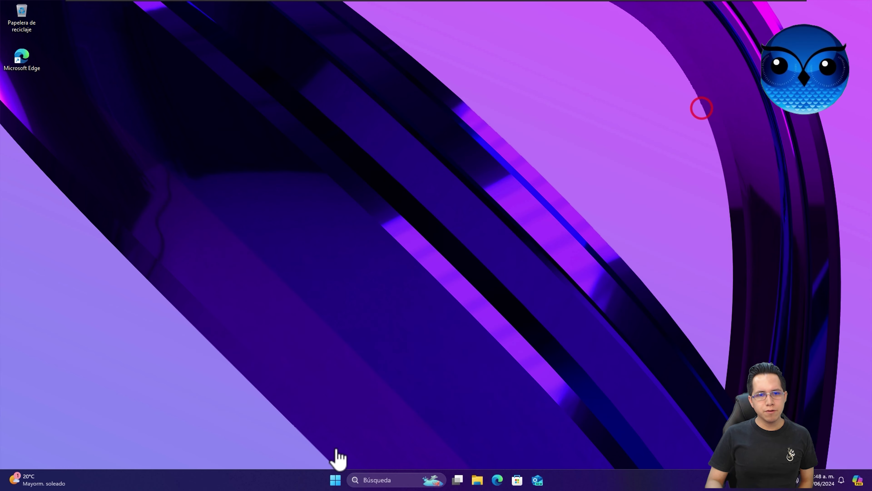
- Restart the computer into advanced startup from the recovery settings in Windows Update's advanced options
click(335, 477)
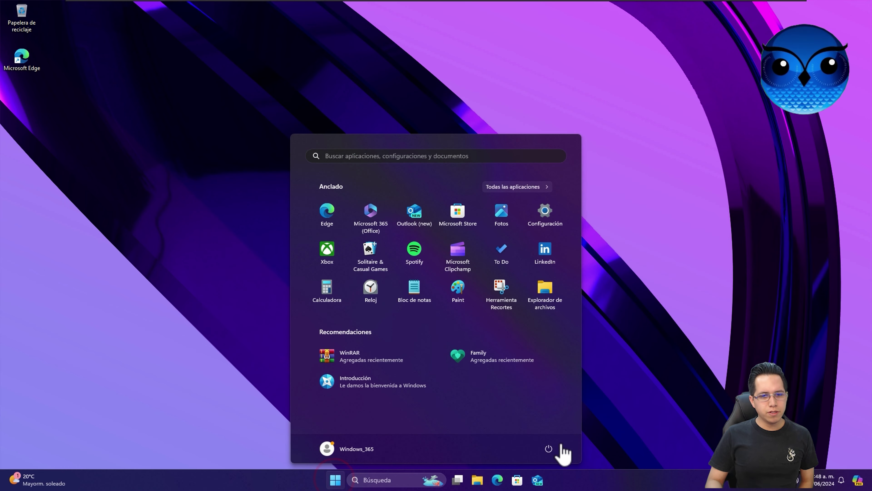
click(549, 448)
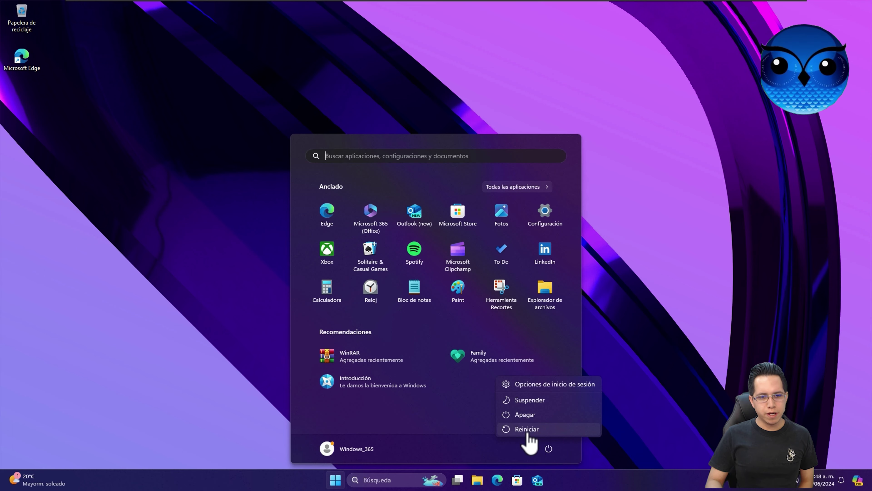
click(546, 213)
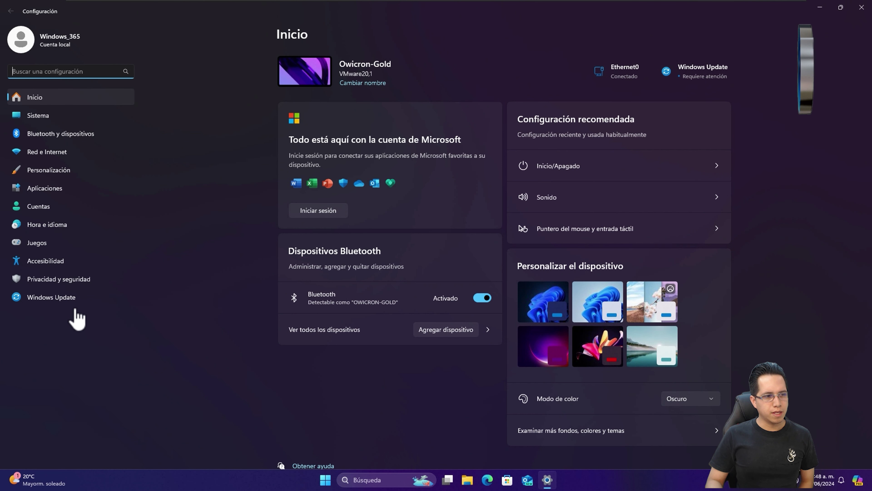
click(69, 298)
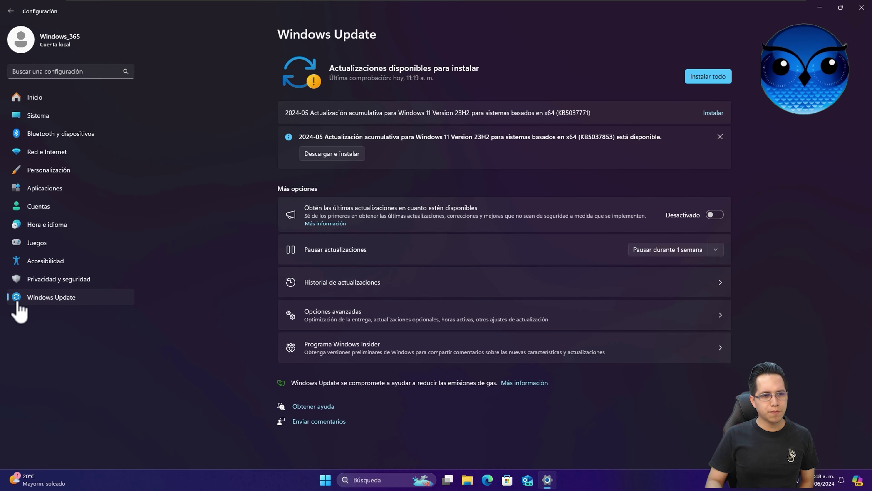
click(399, 313)
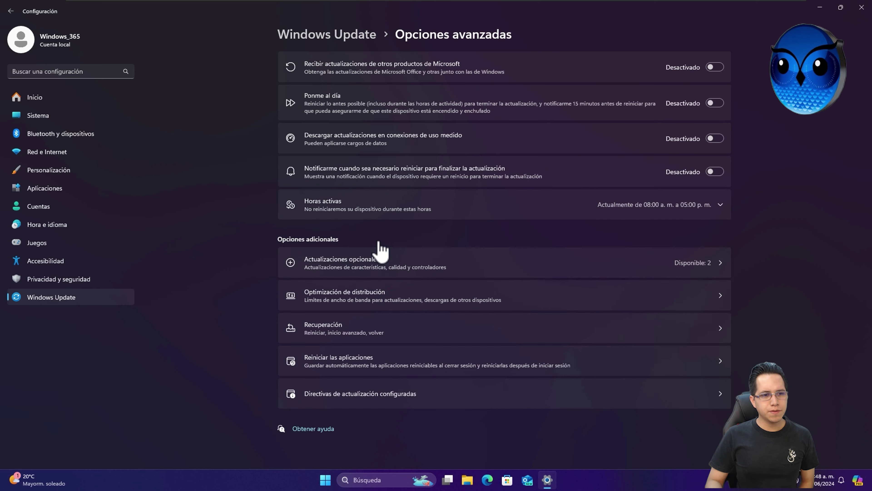
click(342, 329)
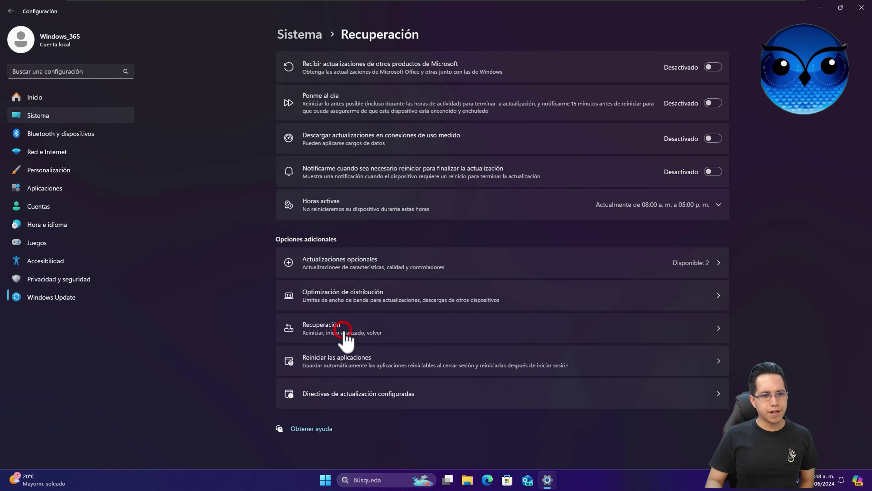
click(694, 213)
click(444, 261)
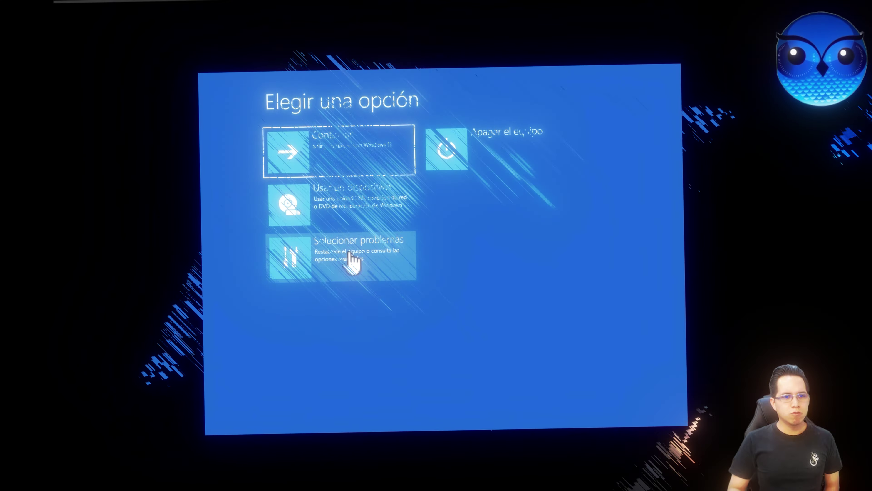
- Open Command Prompt from the advanced troubleshooting options and run setup.exe from drive D:
click(351, 248)
click(339, 198)
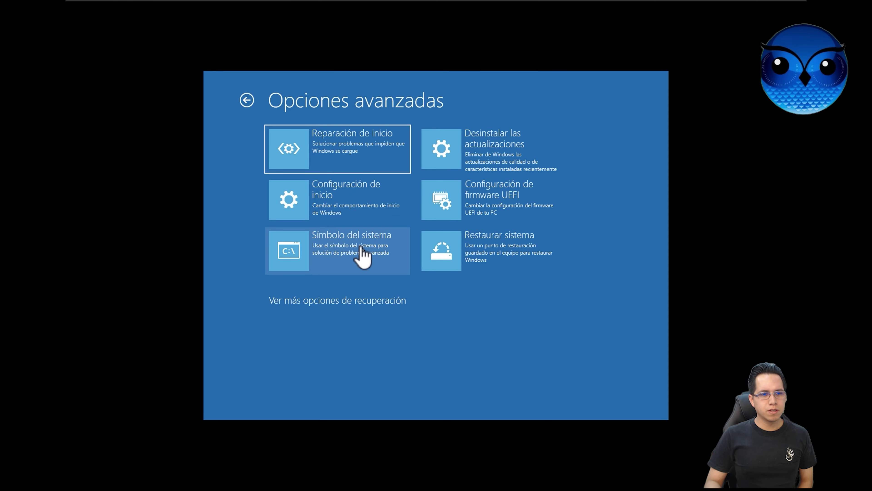
click(350, 246)
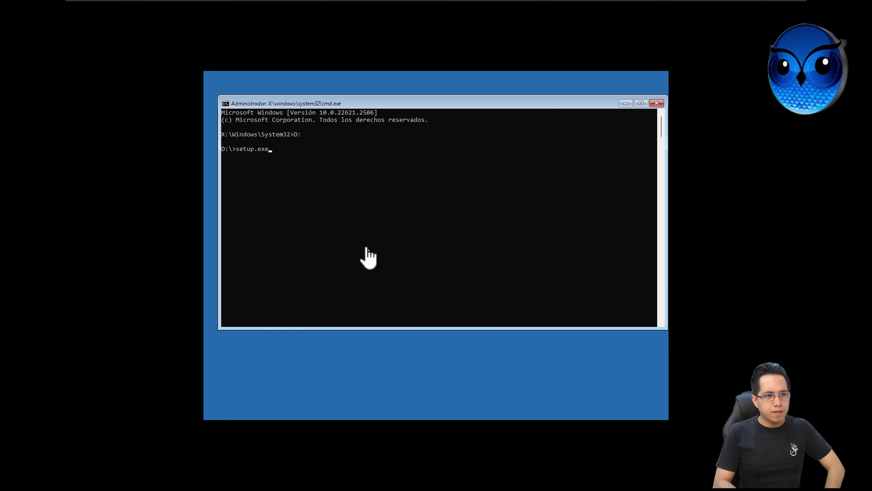
key(Return)
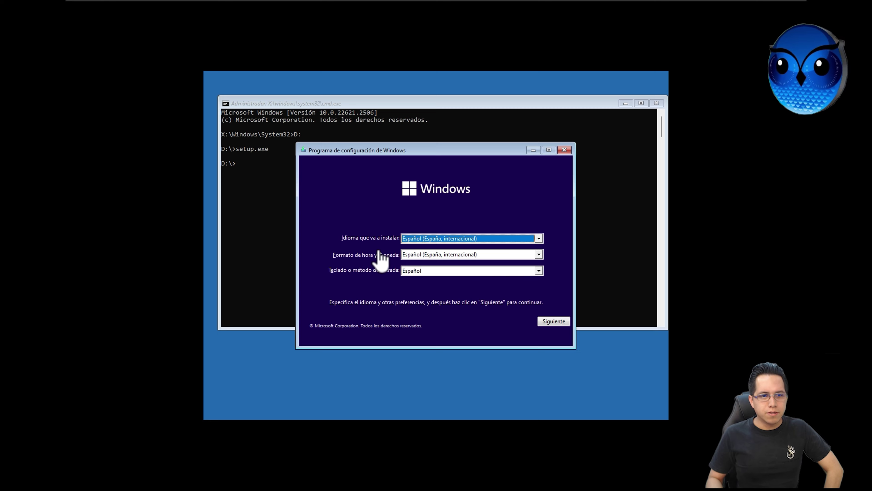
- Set the time and currency format to Español (México) and start the Windows installation
click(532, 255)
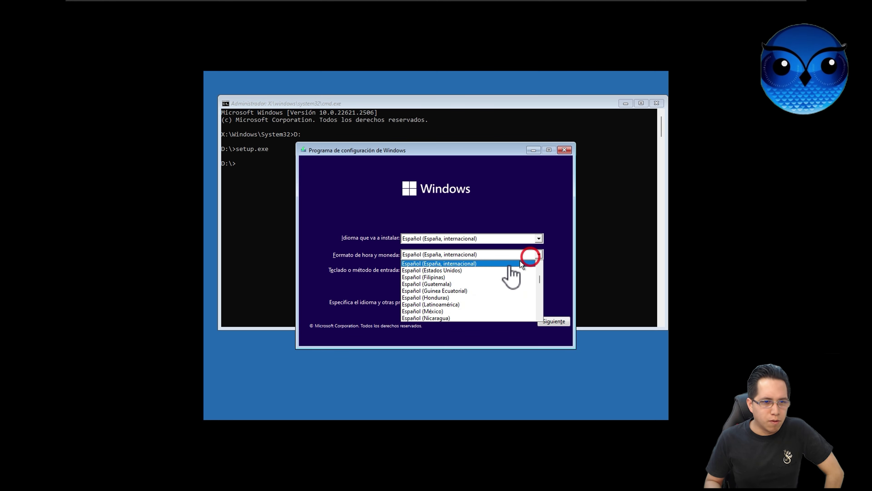
click(459, 311)
click(553, 320)
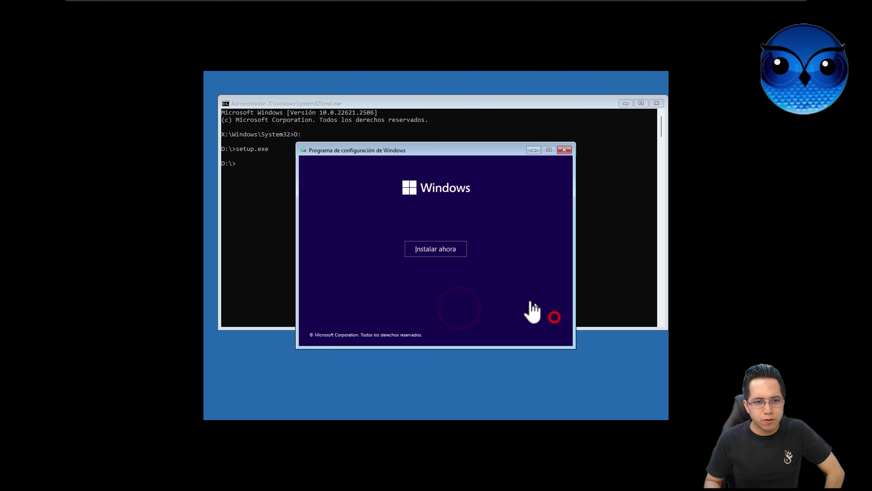
click(448, 253)
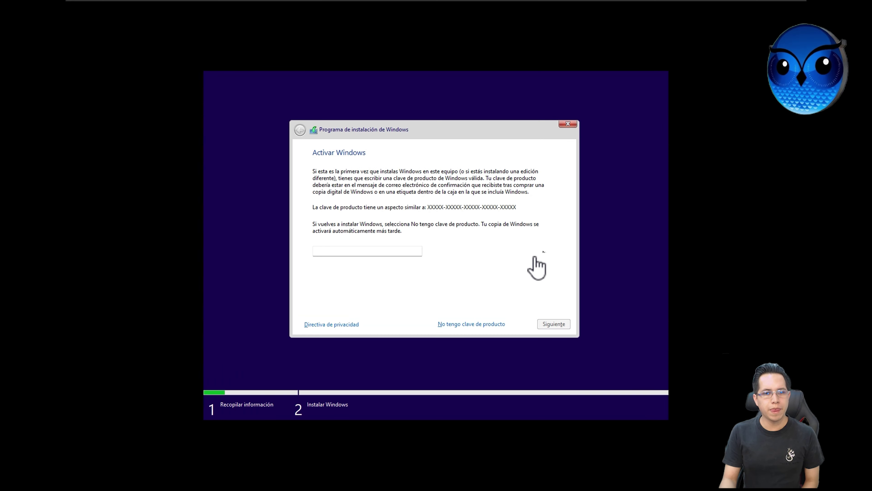
- Continue without a product key and accept the licence terms to reach the choice of installation partition
click(483, 261)
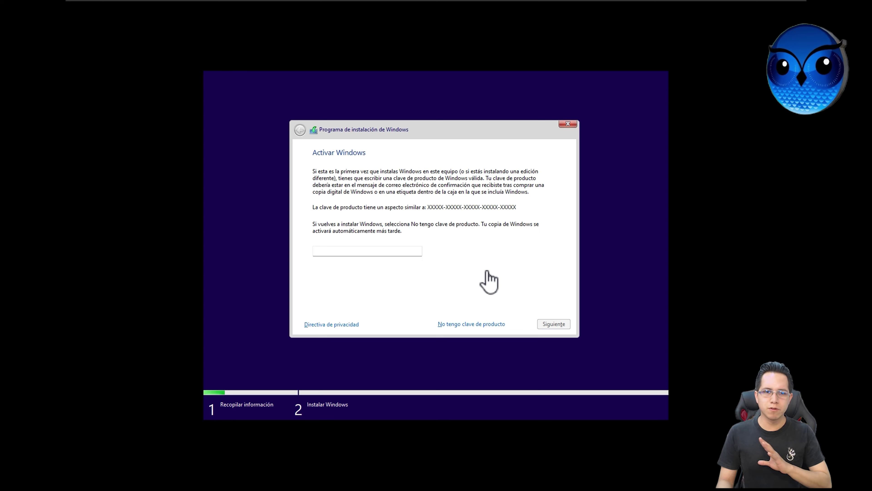
click(474, 324)
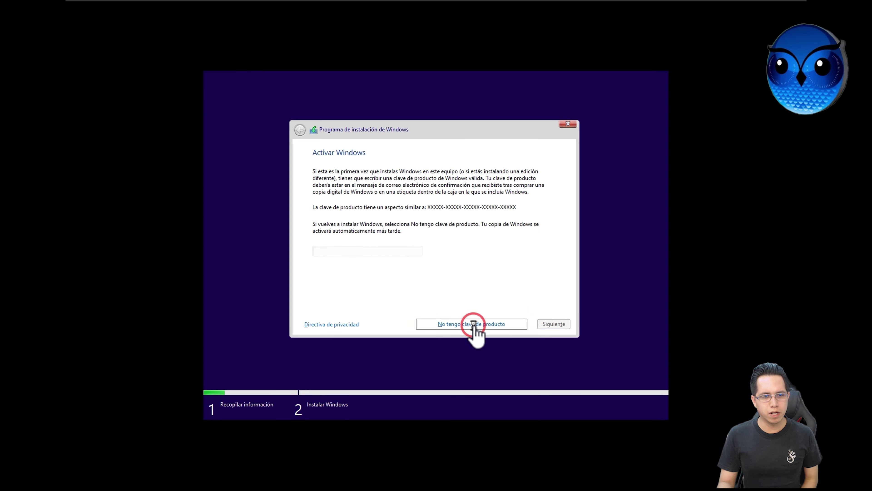
click(362, 307)
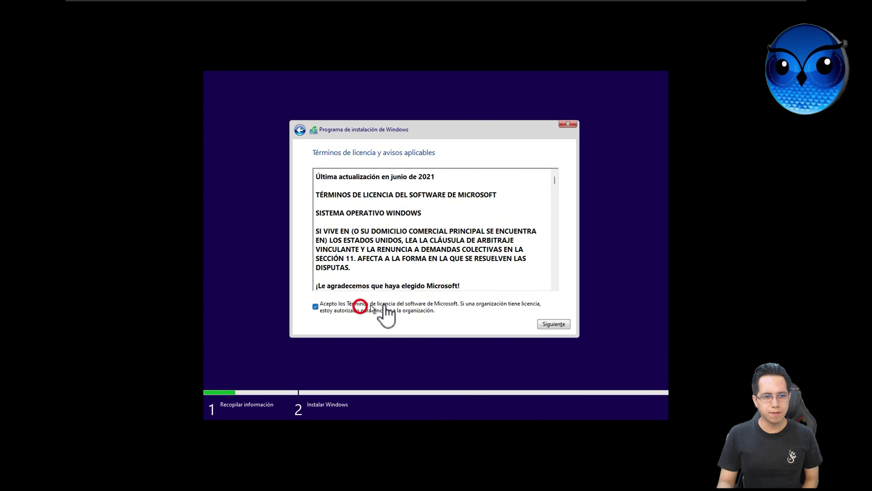
click(565, 325)
click(458, 243)
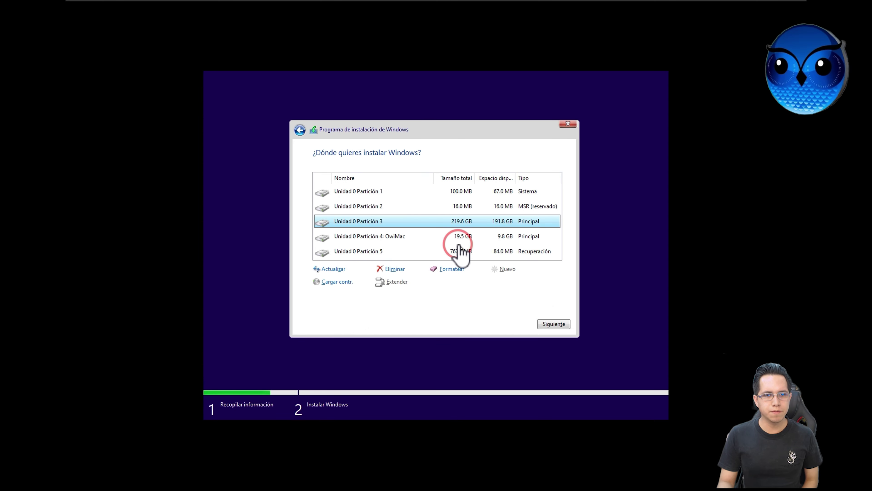
- Delete all partitions on drive 0 except OwiMac and install Windows on the 219.7 GB unallocated space
click(450, 122)
click(385, 193)
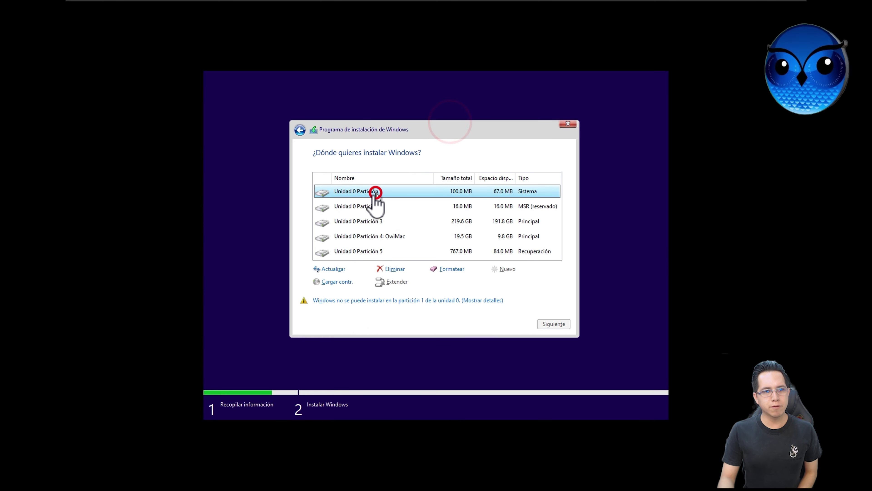
click(399, 272)
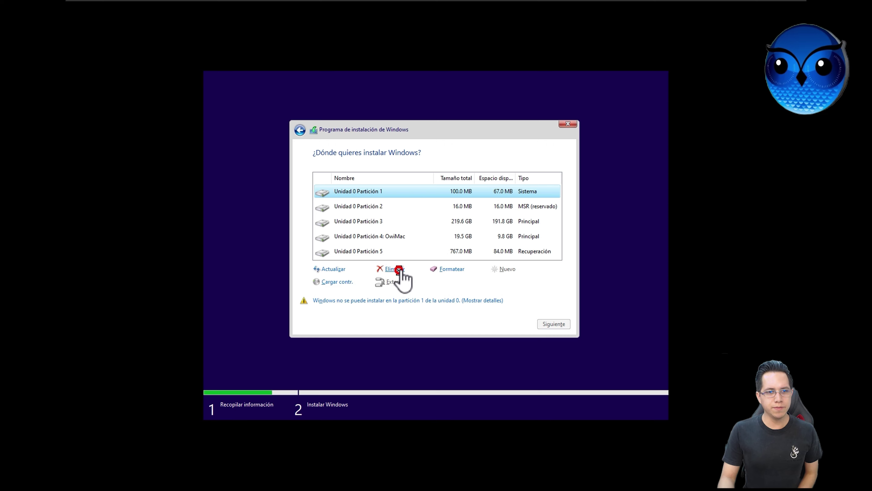
click(497, 284)
click(375, 207)
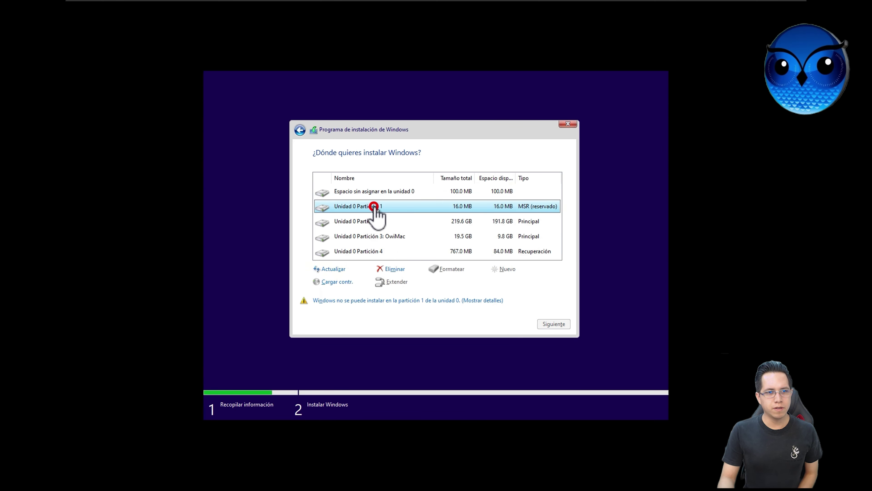
click(395, 270)
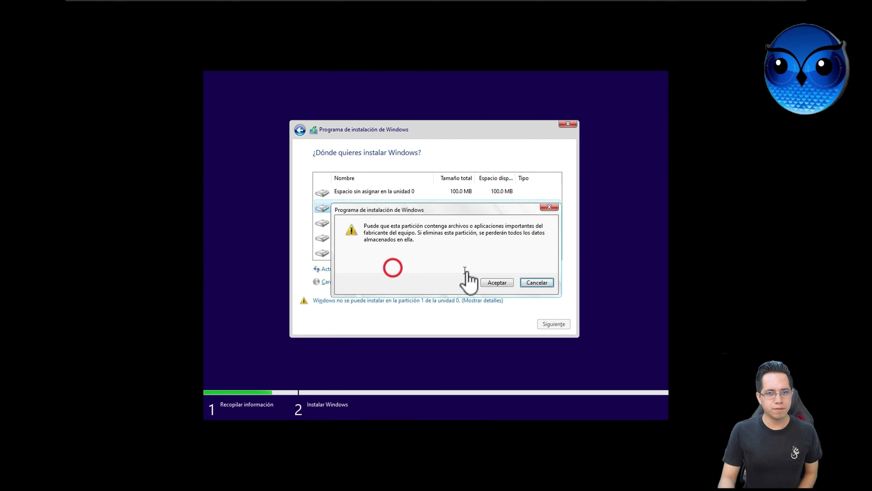
click(483, 278)
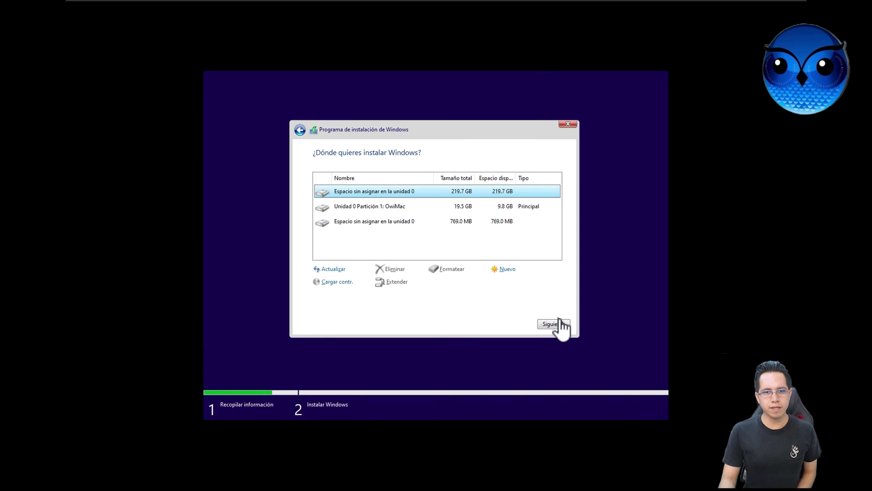
click(554, 324)
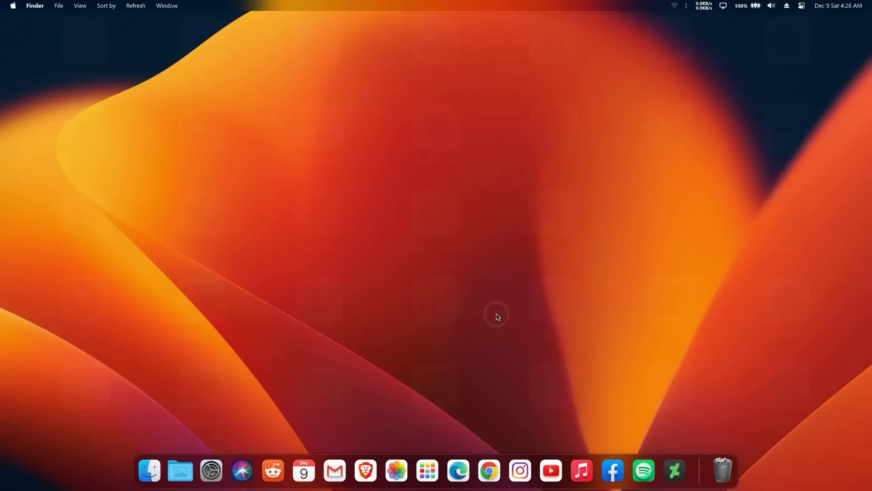
- Open Finder on the new desktop to view the drives in This PC, and move its window
click(150, 470)
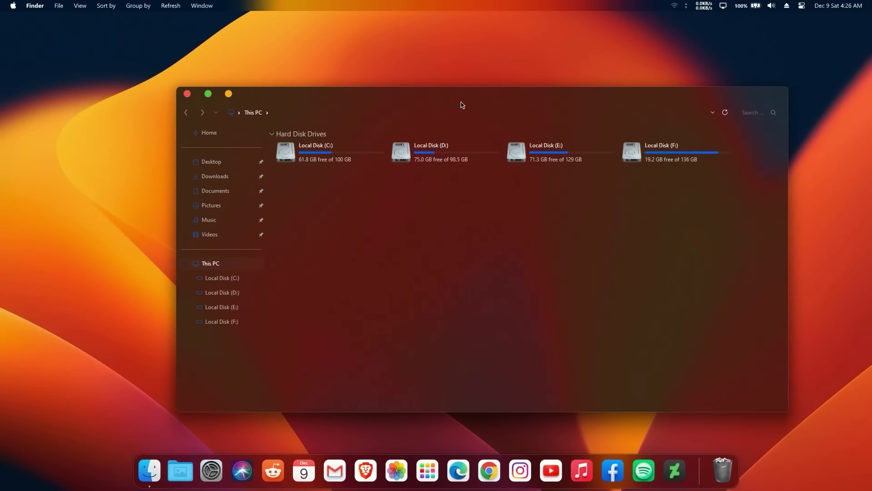
drag(461, 103, 261, 86)
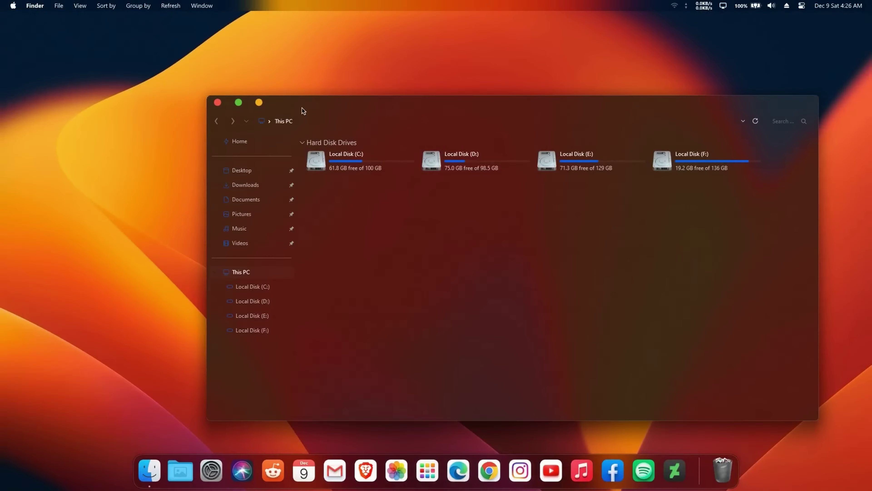